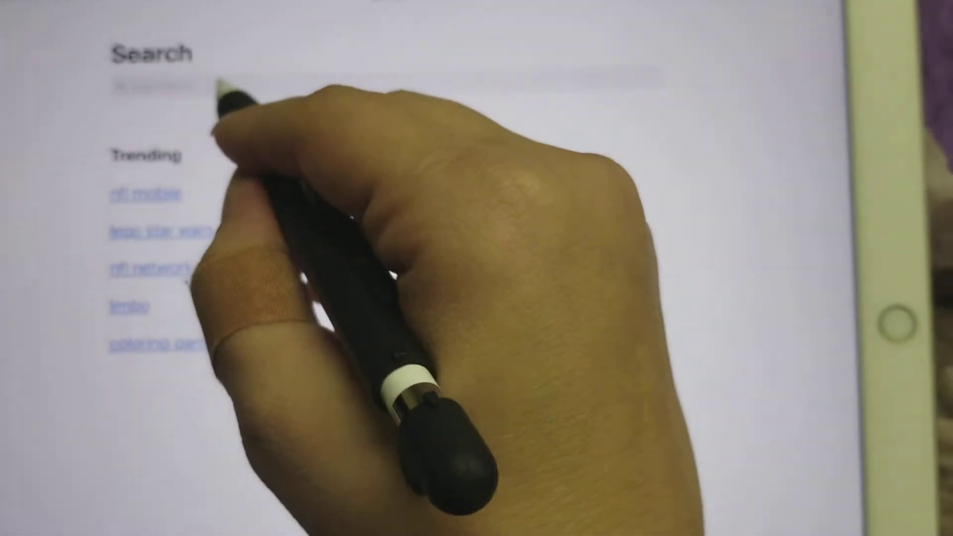
Search the App Store for GoodNotes 4 to reach its installed listing
left_click(219, 86)
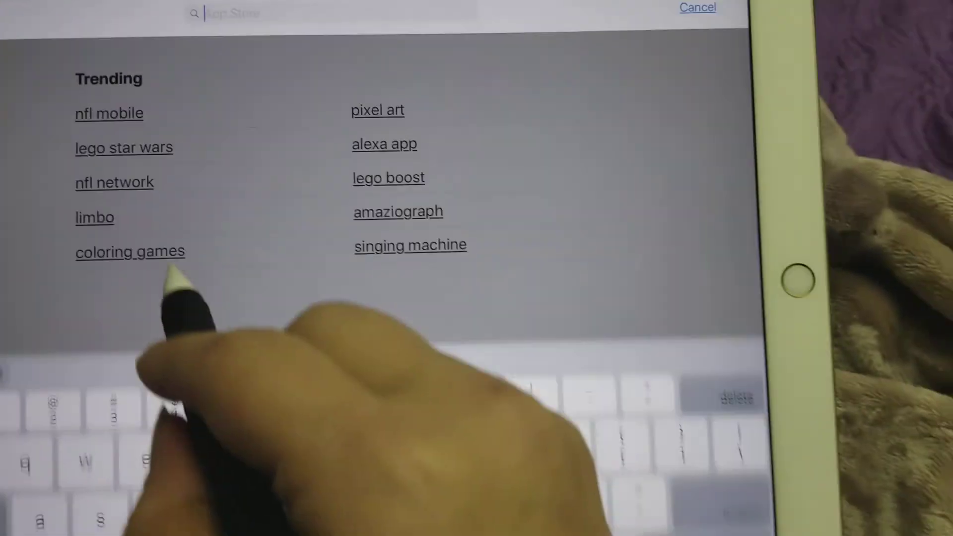
type("g")
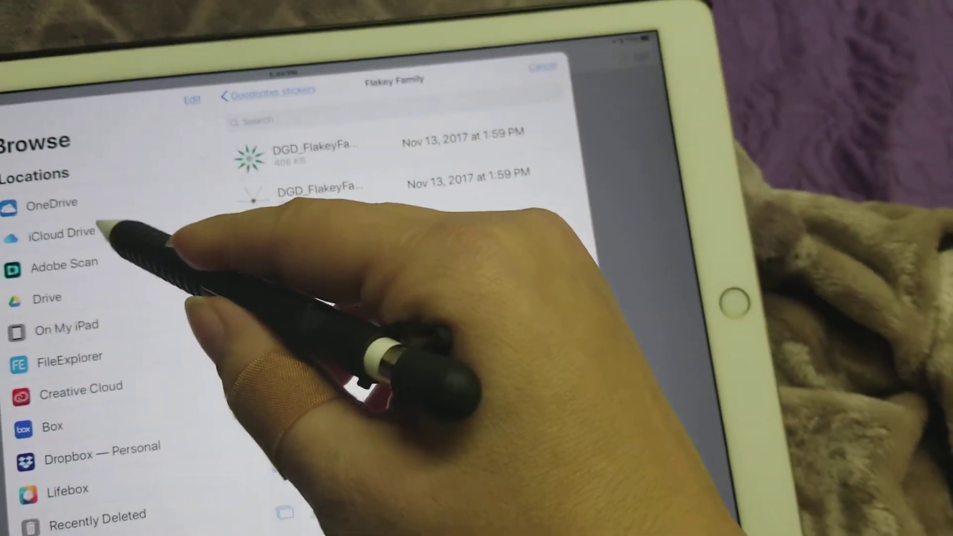
Browse iCloud Drive's GoodNotes Planner folder and Dropbox, then import the DGD_PrettyPink planner PDF
left_click(56, 231)
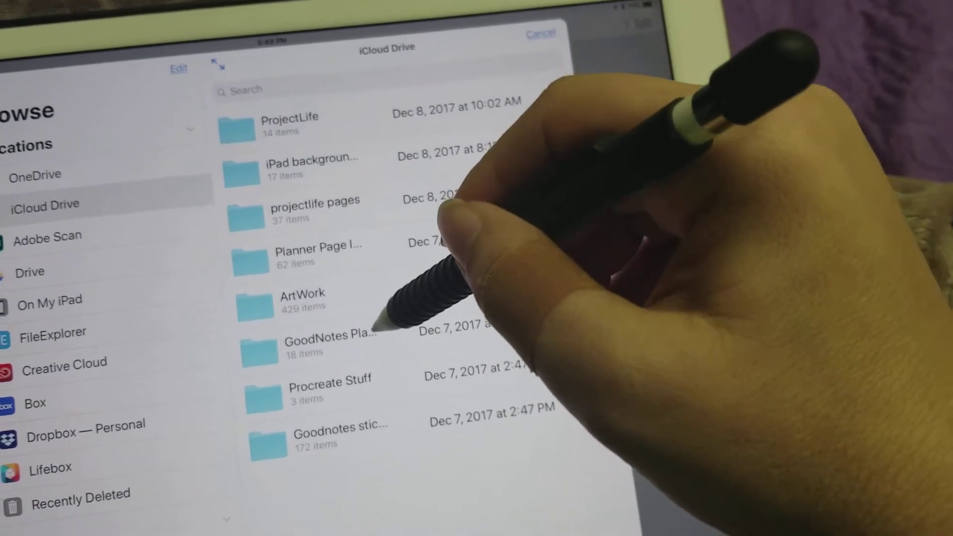
left_click(375, 326)
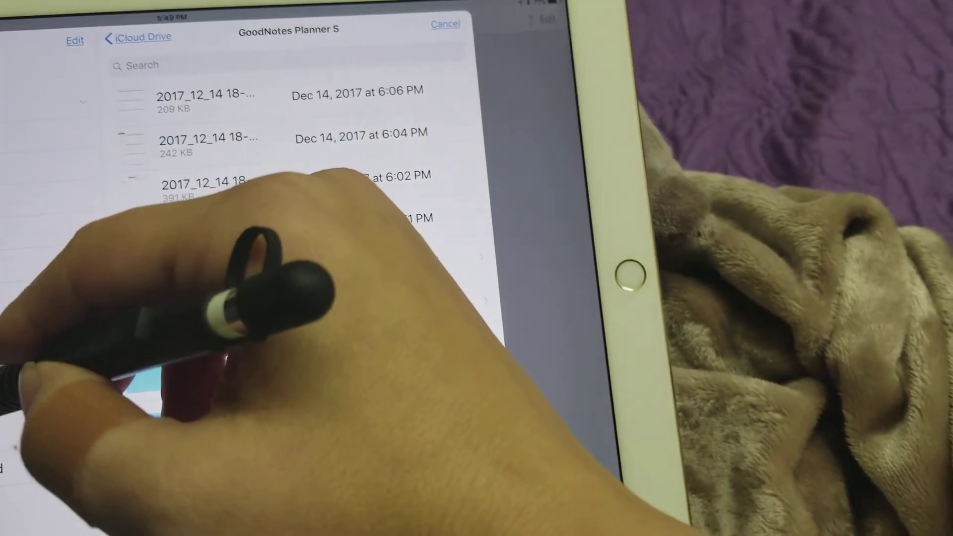
left_click(15, 387)
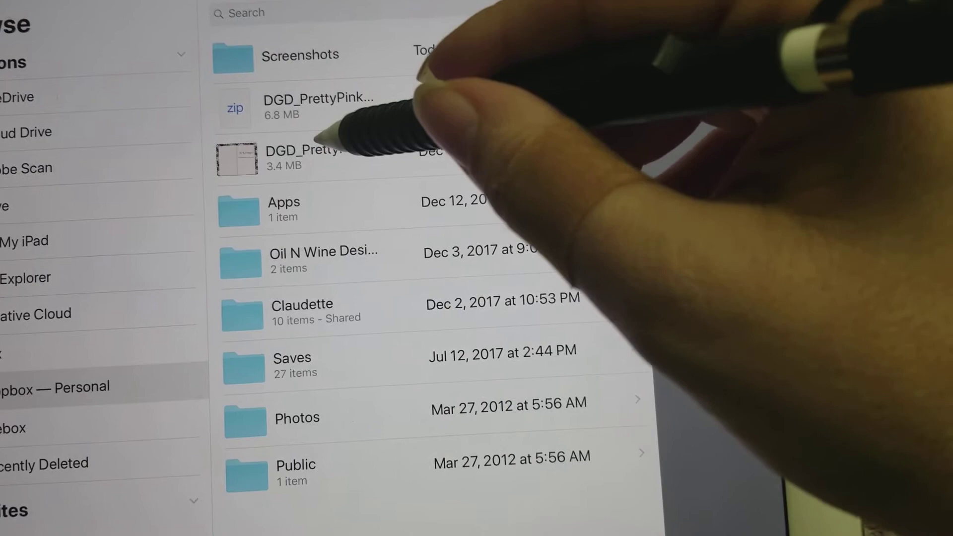
left_click(327, 153)
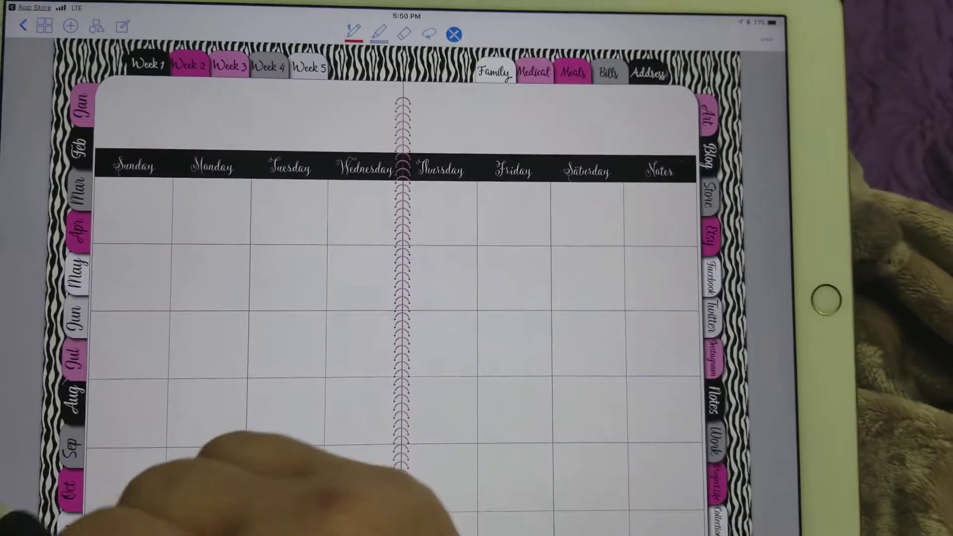
Jump between the Index, January calendar and Family Information pages using the planner tabs
left_click(74, 182)
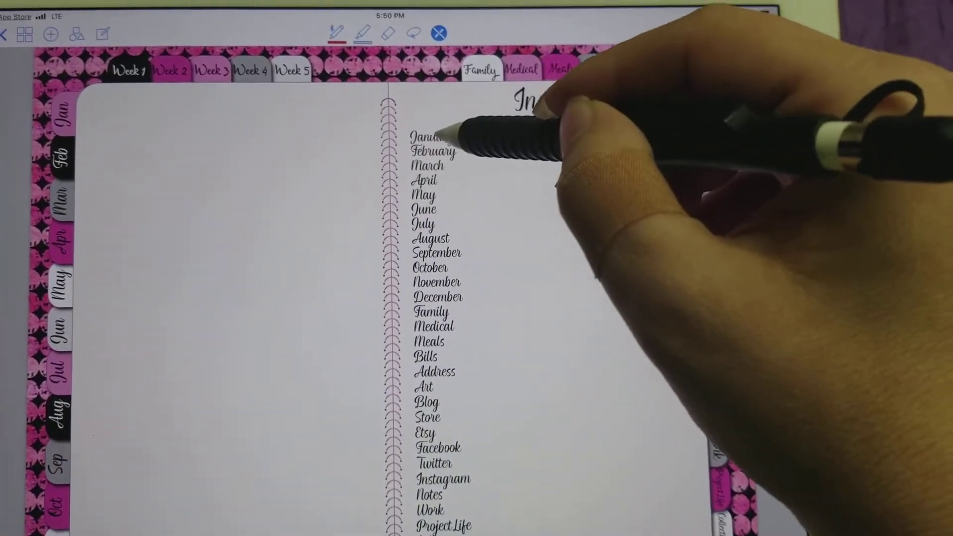
left_click(438, 136)
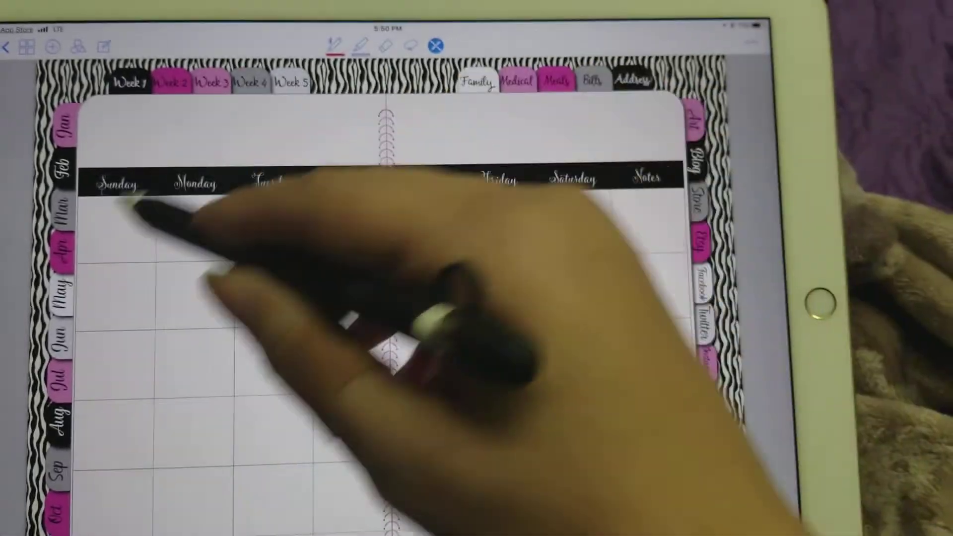
left_click(136, 203)
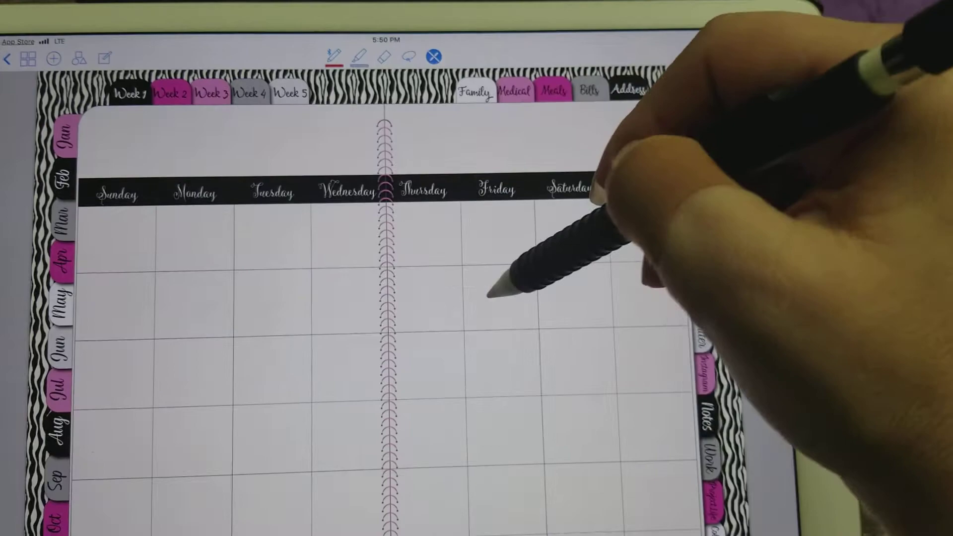
left_click(474, 92)
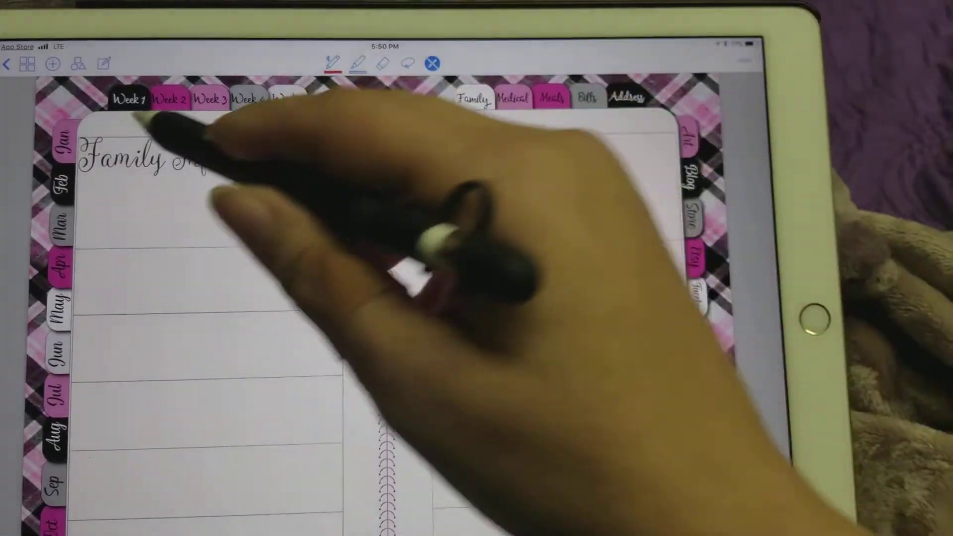
left_click(66, 142)
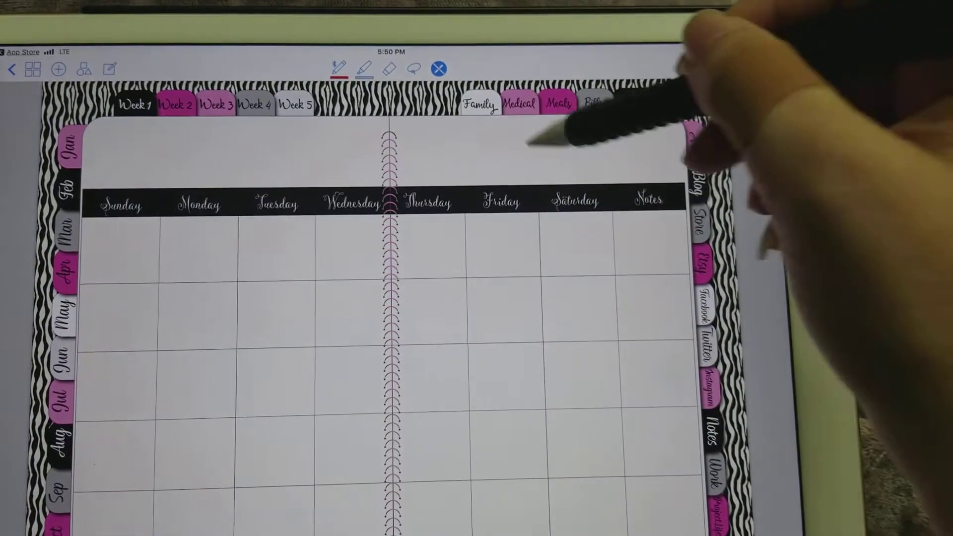
Revisit Family Information and a month section, then land on the Index and flip a page
left_click(487, 104)
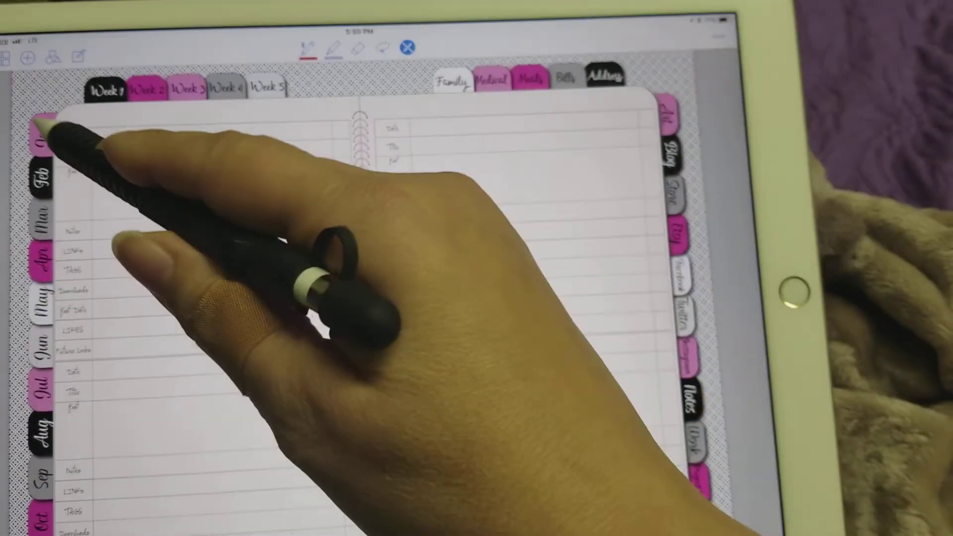
left_click(48, 176)
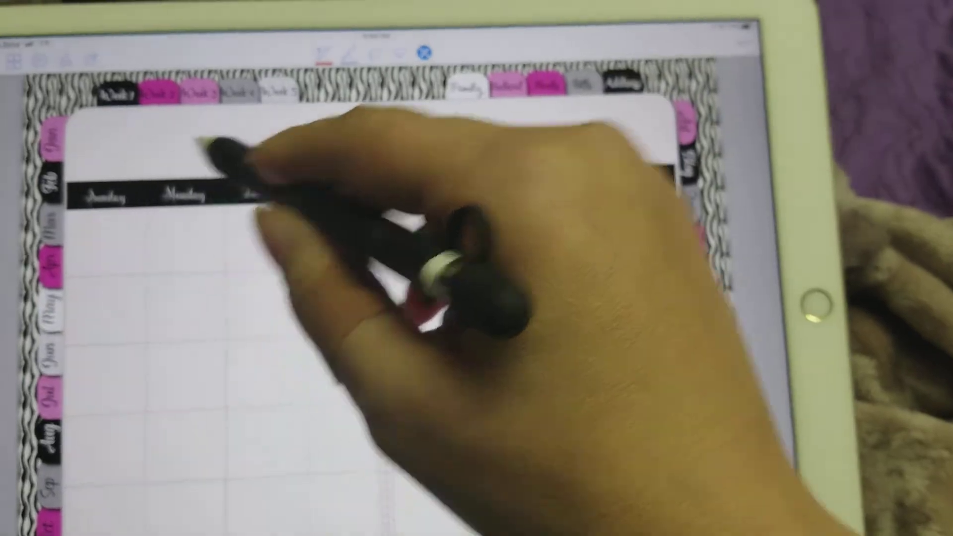
left_click(521, 95)
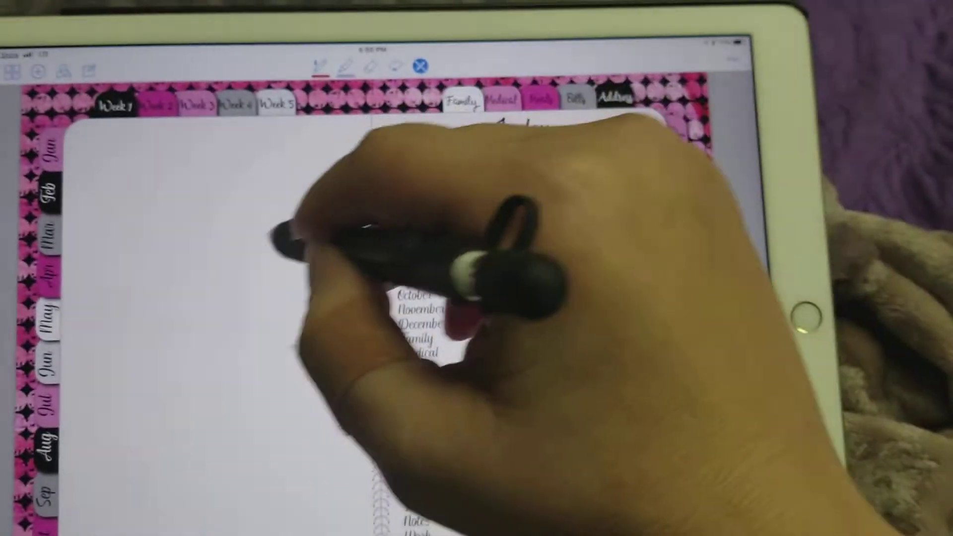
left_click_drag(277, 234, 563, 160)
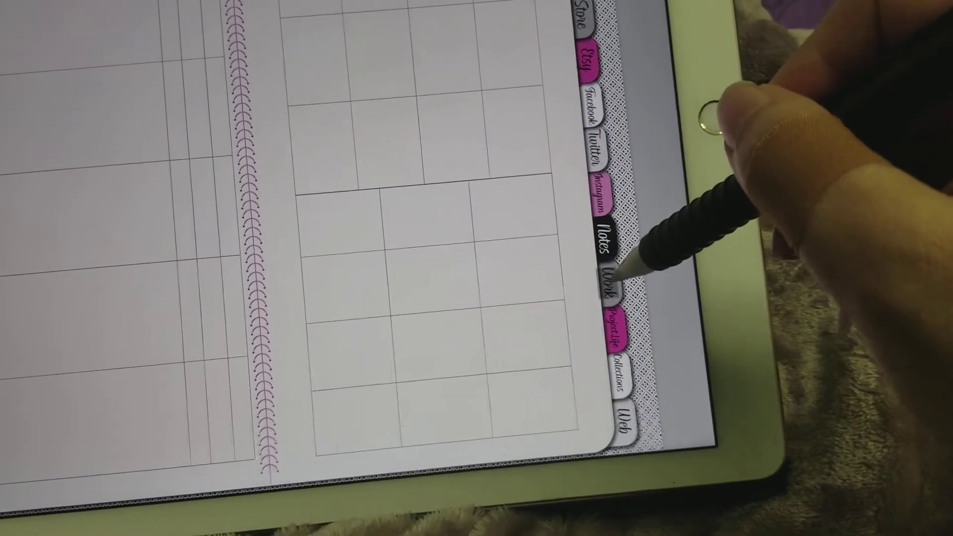
Visit the Work, Notes, Twitter and Web passwords pages via the right-side tabs
left_click(613, 279)
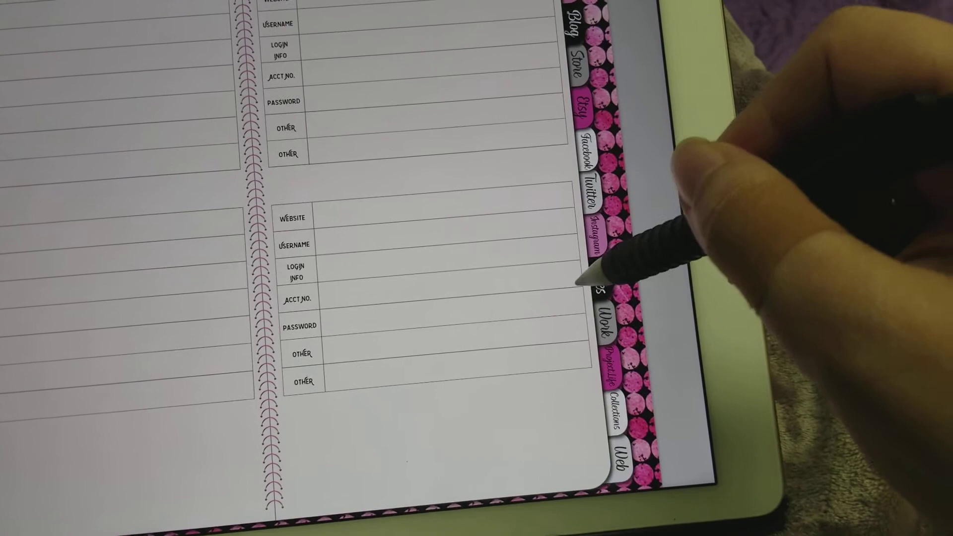
left_click(596, 277)
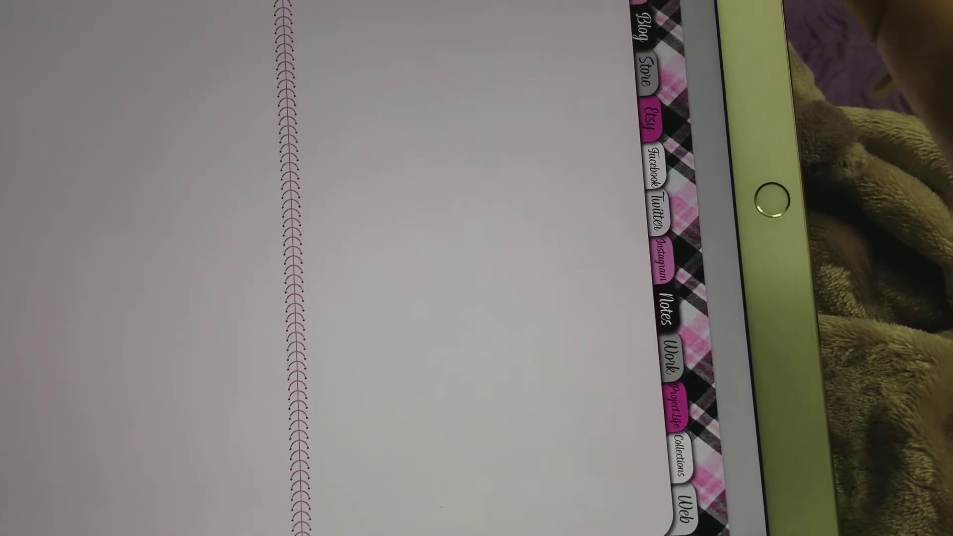
left_click(655, 84)
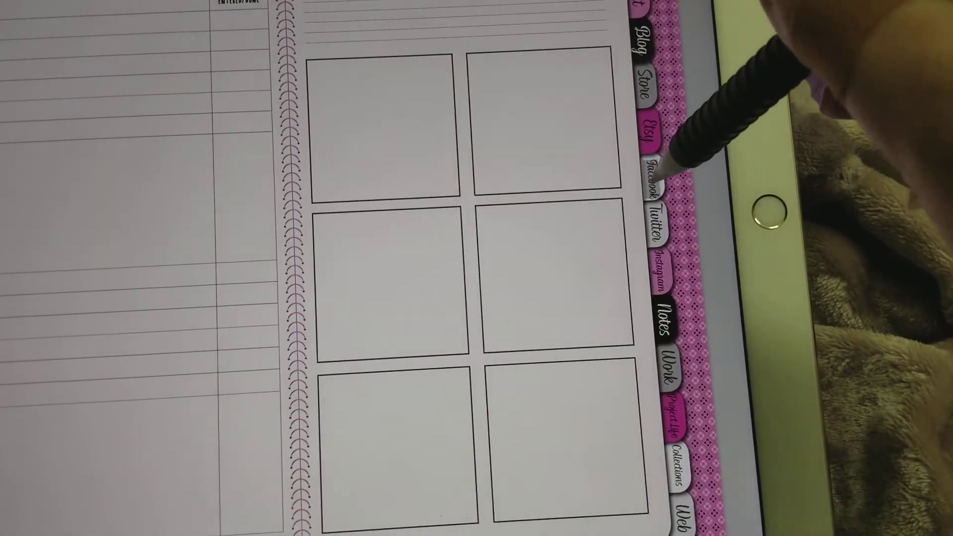
left_click(654, 175)
left_click(655, 231)
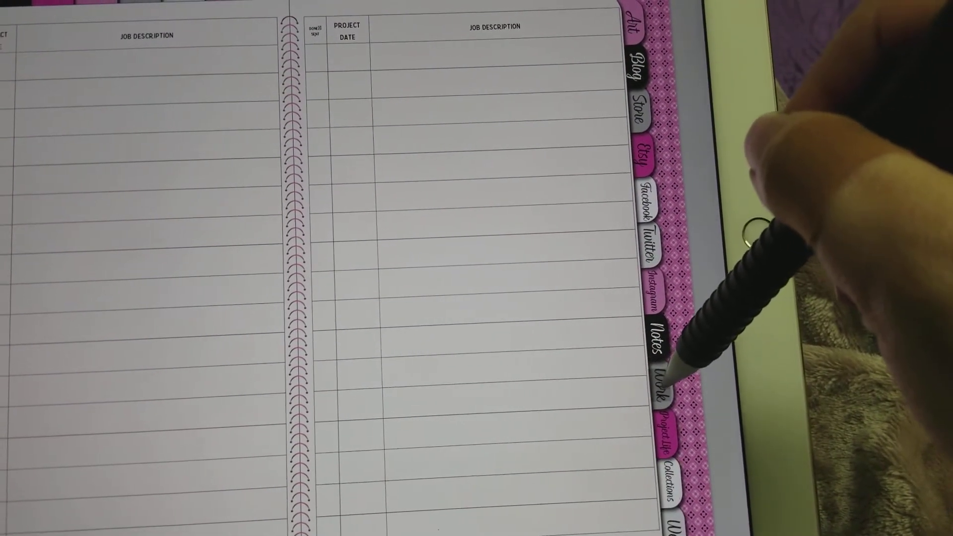
left_click(665, 423)
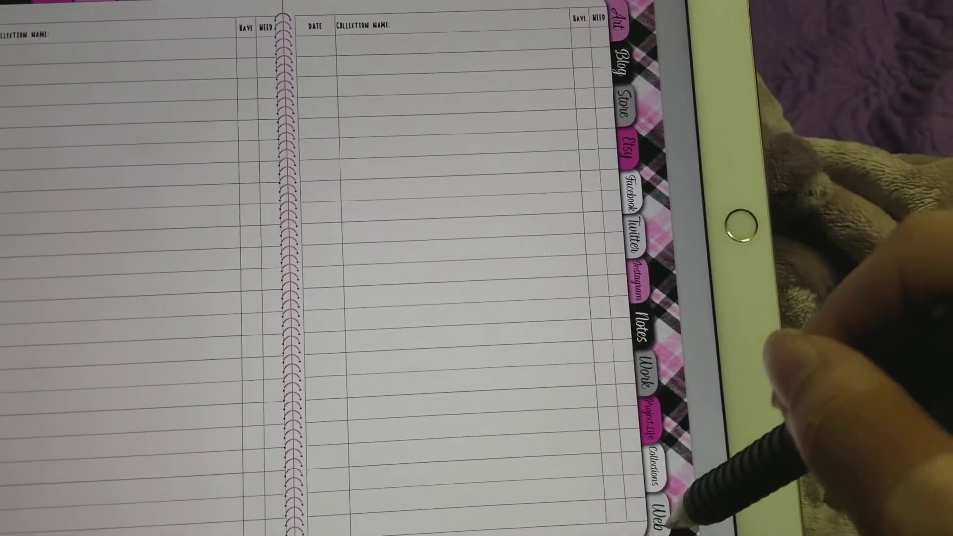
left_click(670, 521)
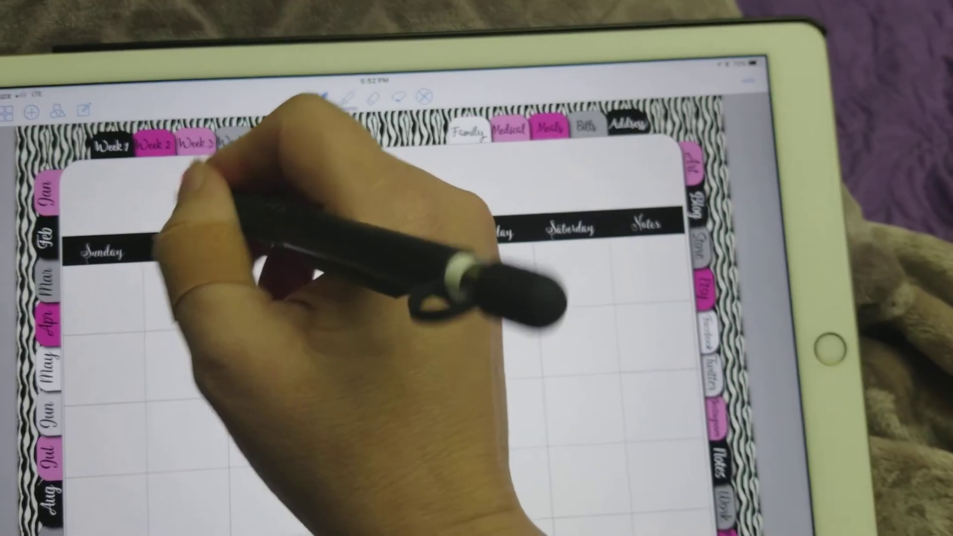
Draw two red test strokes and add an orange text box on the weekly spread
left_click_drag(175, 215, 321, 195)
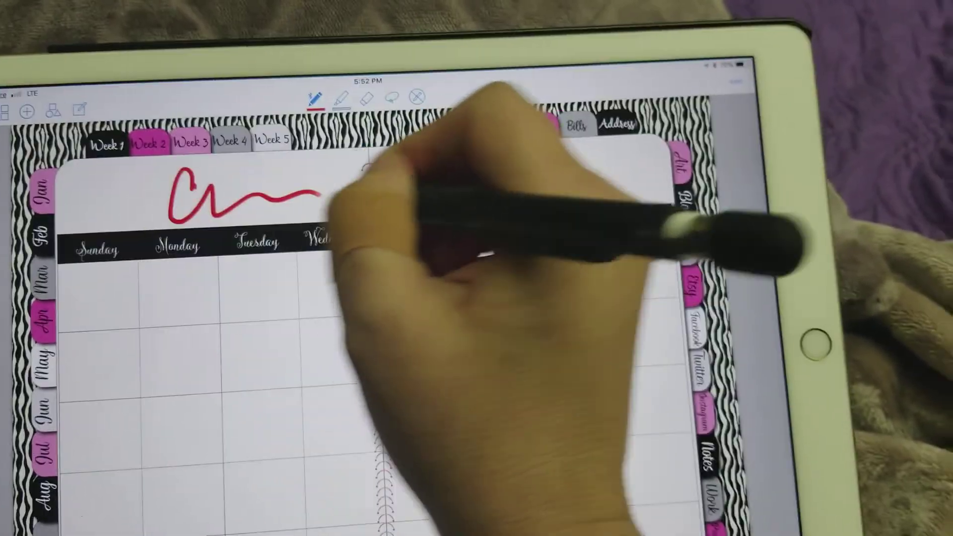
left_click_drag(311, 372, 354, 344)
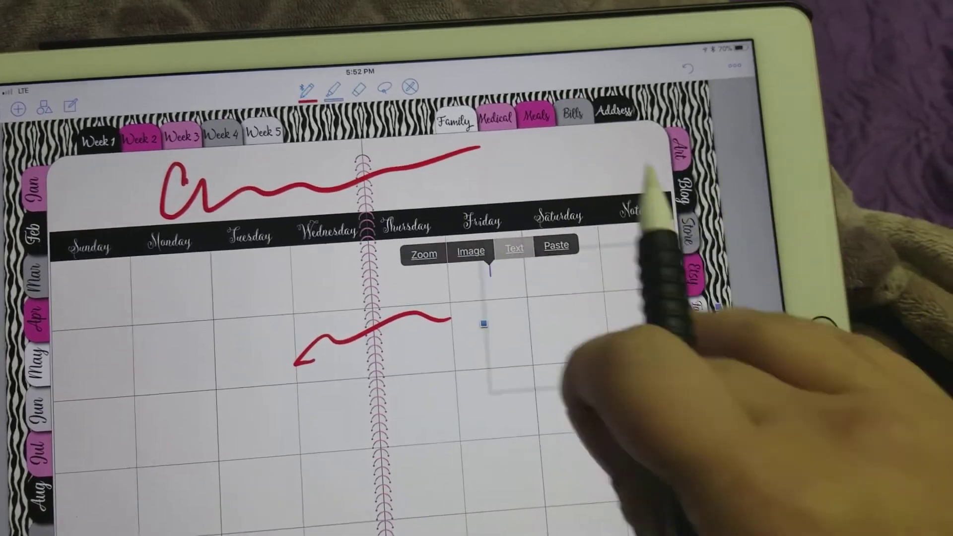
left_click(514, 248)
type(";it")
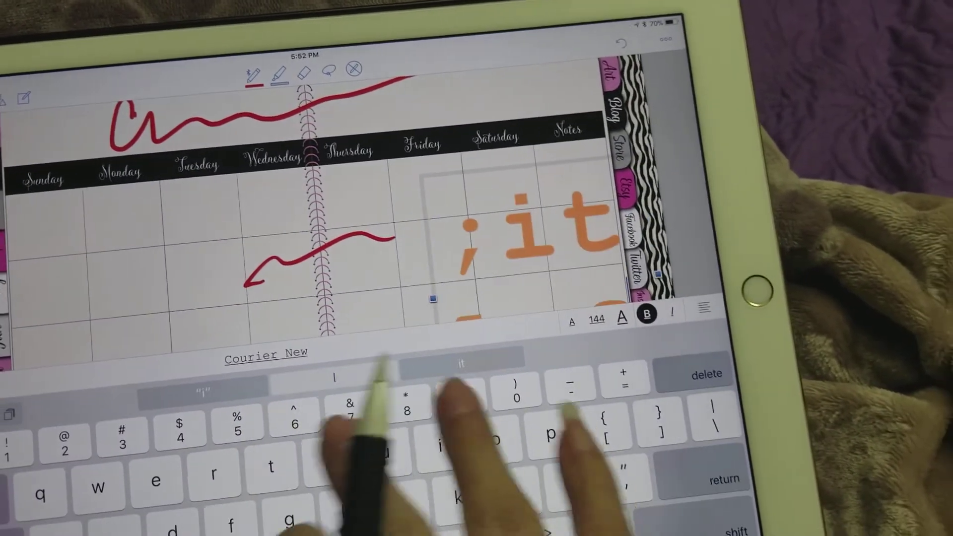
type("lufou")
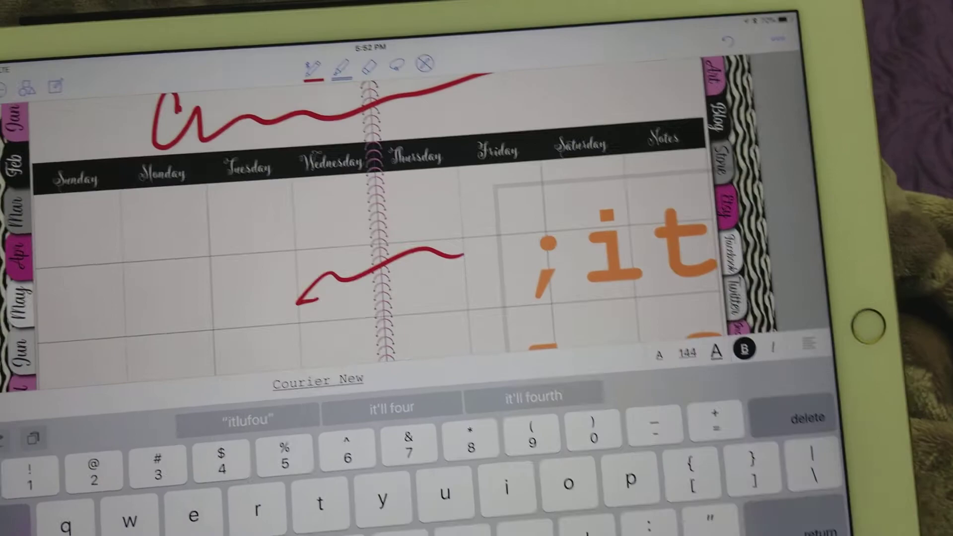
left_click(651, 309)
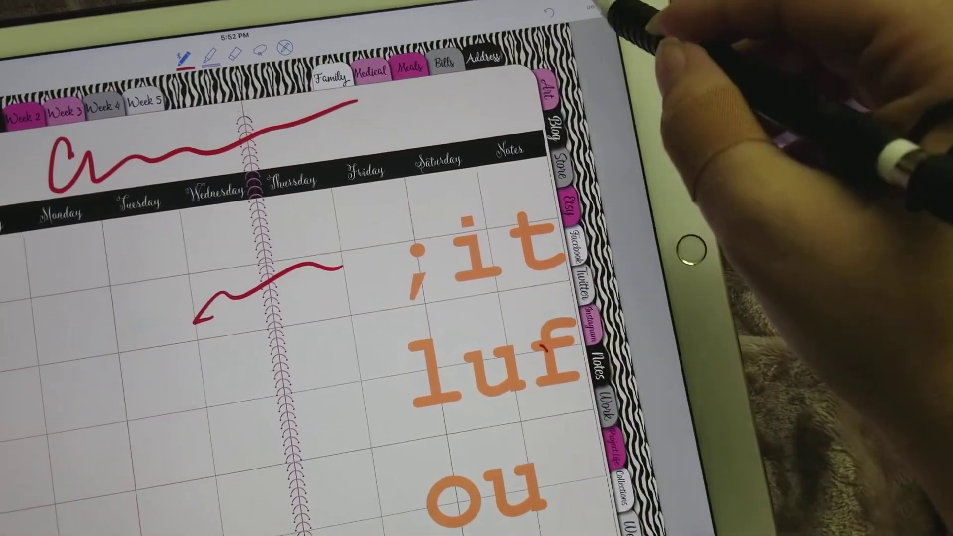
Clear all annotations from the weekly spread page
left_click(586, 4)
left_click(588, 131)
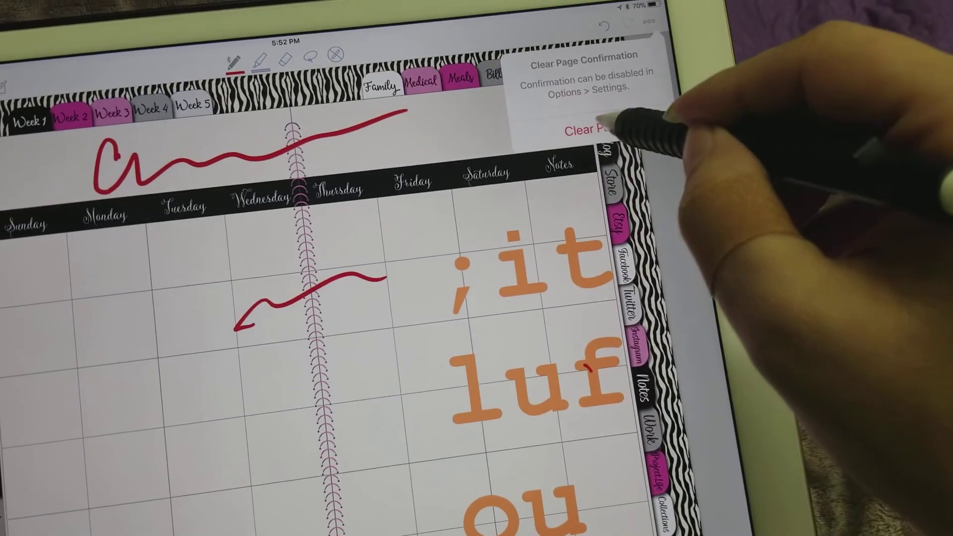
left_click(588, 128)
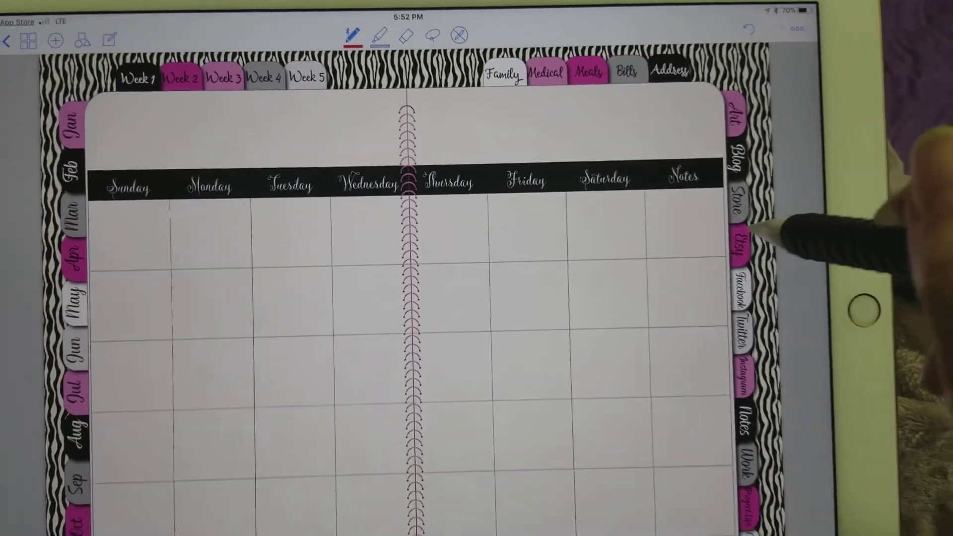